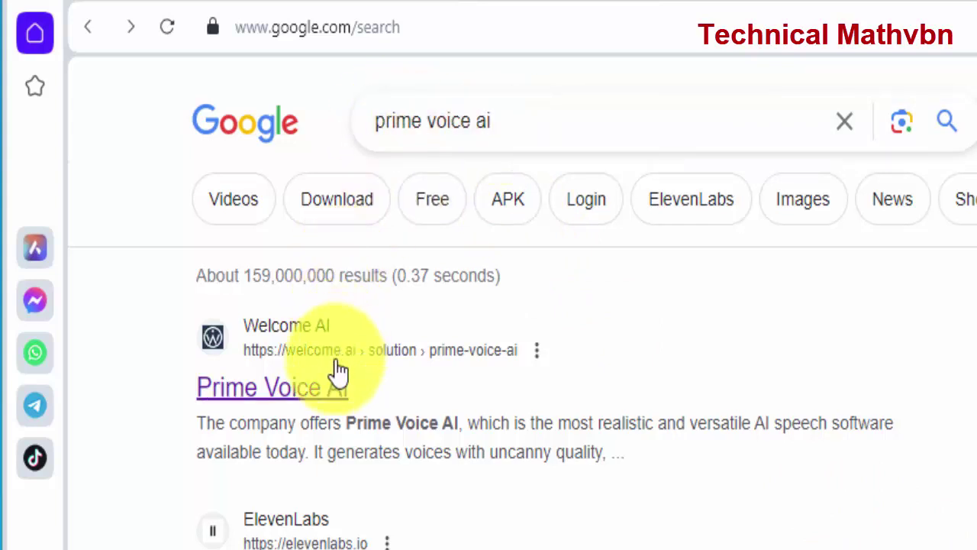
Step: Open the Welcome AI search result for Prime Voice AI and follow its preview image to the ElevenLabs site
right_click(314, 401)
left_click(409, 425)
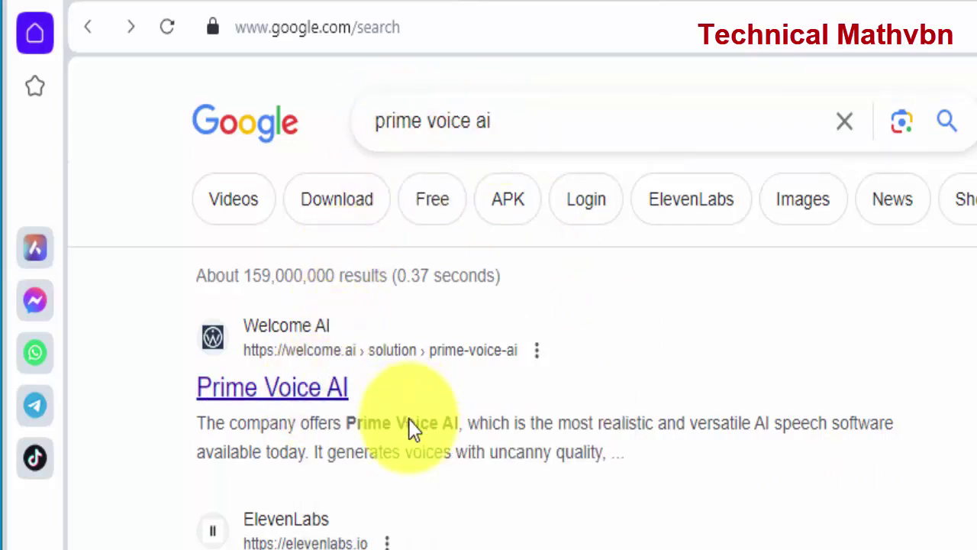
left_click(766, 3)
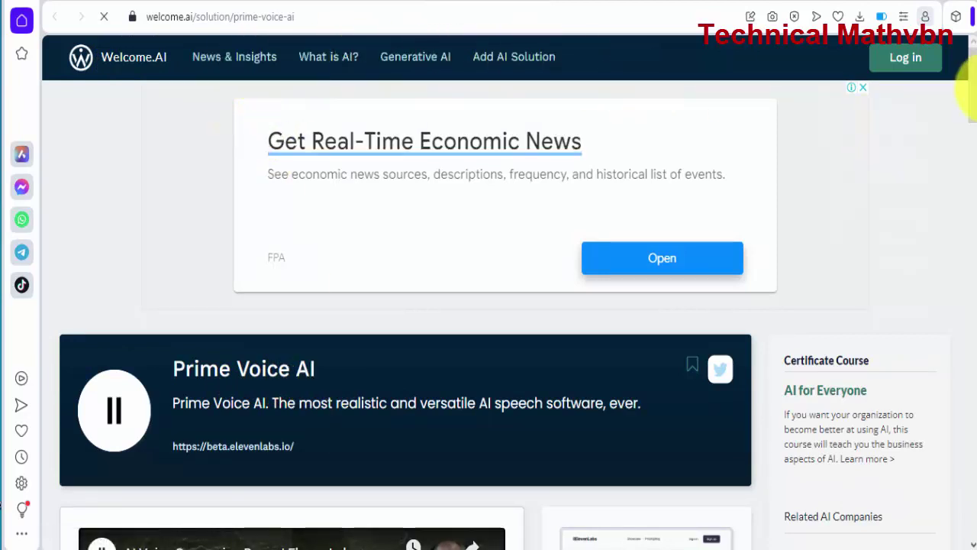
left_click_drag(974, 85, 969, 144)
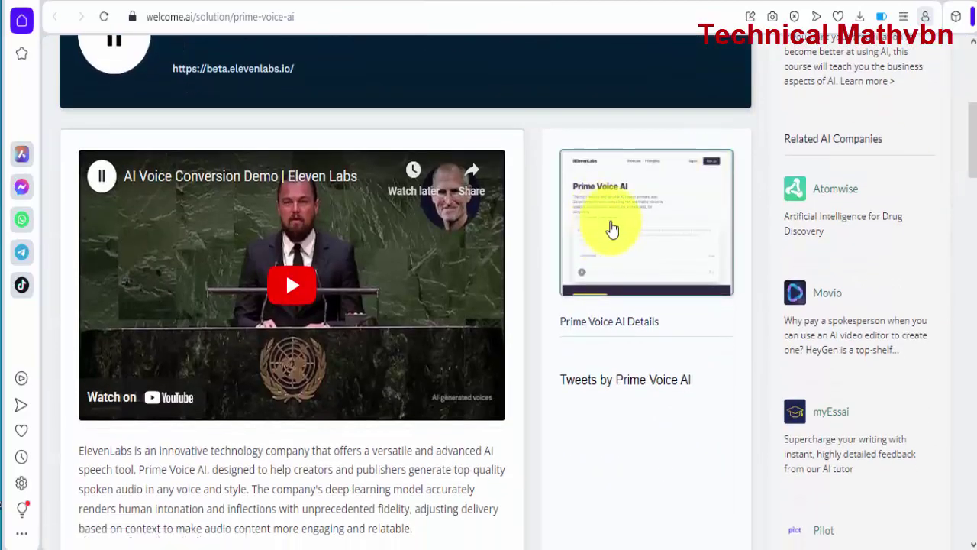
left_click(612, 229)
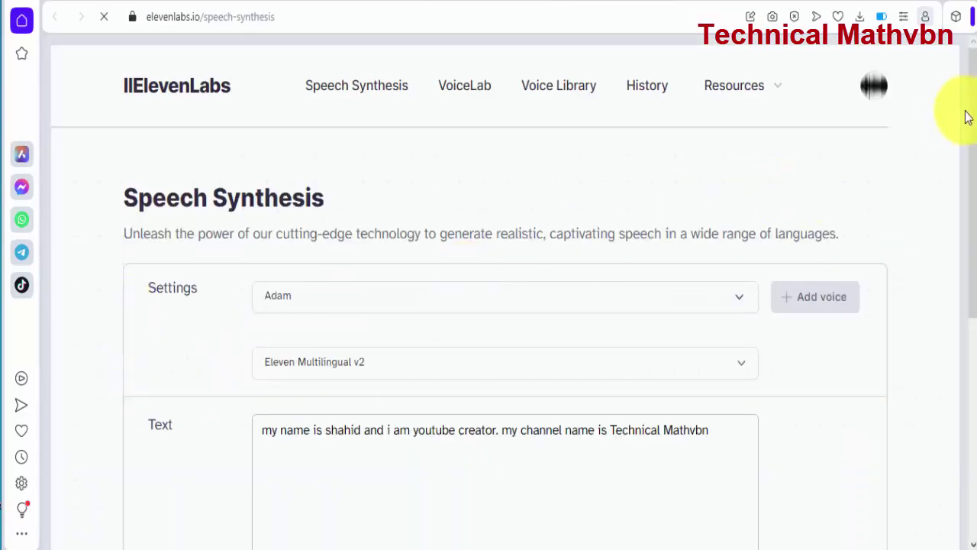
Step: Browse the premade voices and generate speech from the existing text with the Adam voice and Eleven Multilingual v2
left_click_drag(970, 113, 972, 173)
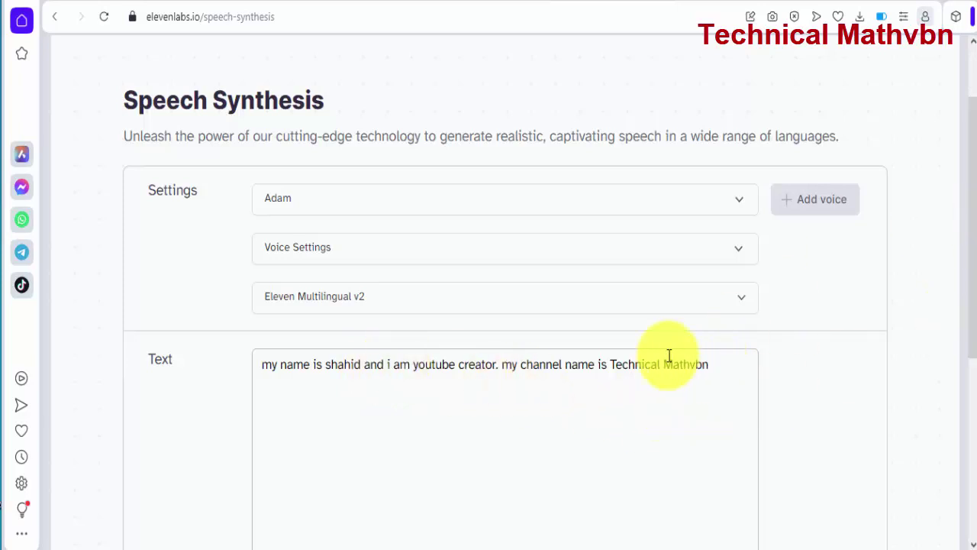
left_click(735, 206)
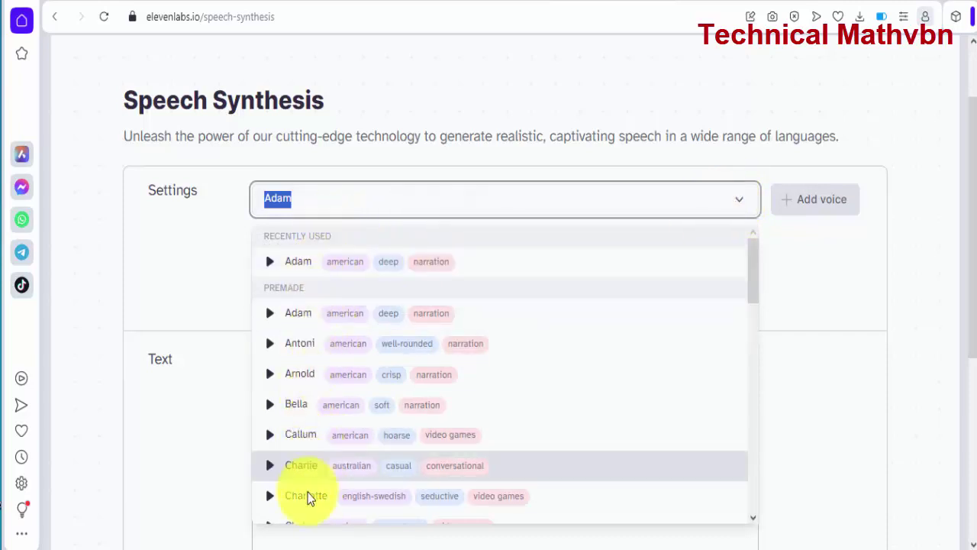
left_click_drag(753, 267, 744, 541)
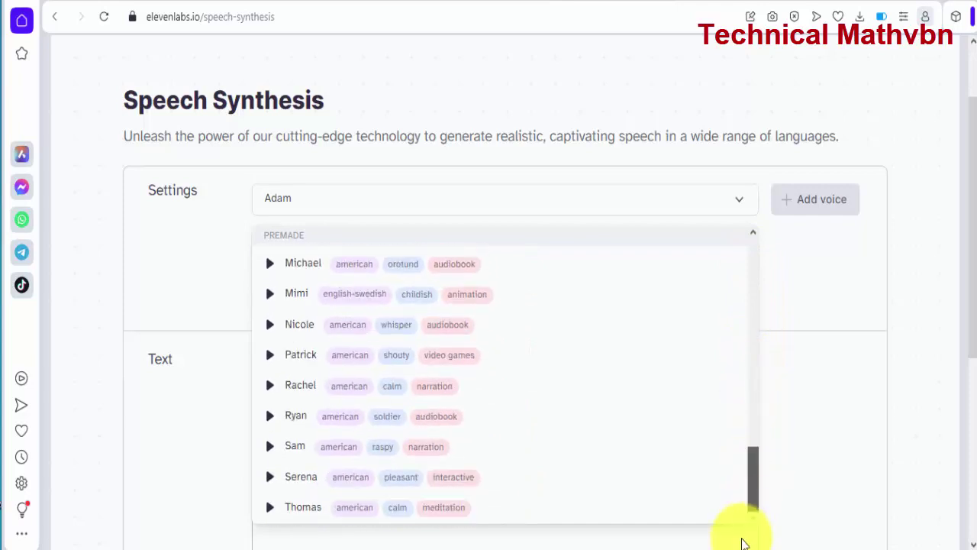
left_click(751, 528)
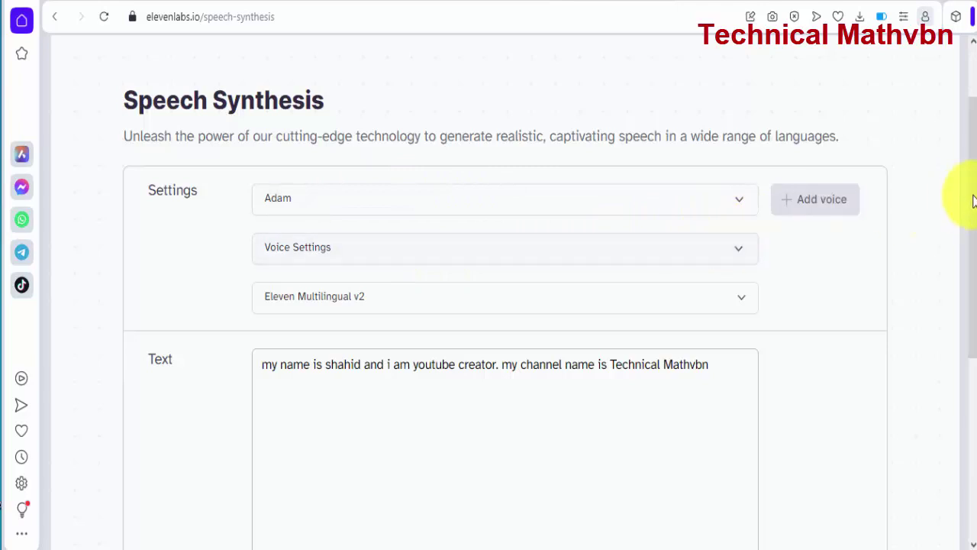
left_click_drag(973, 206, 966, 316)
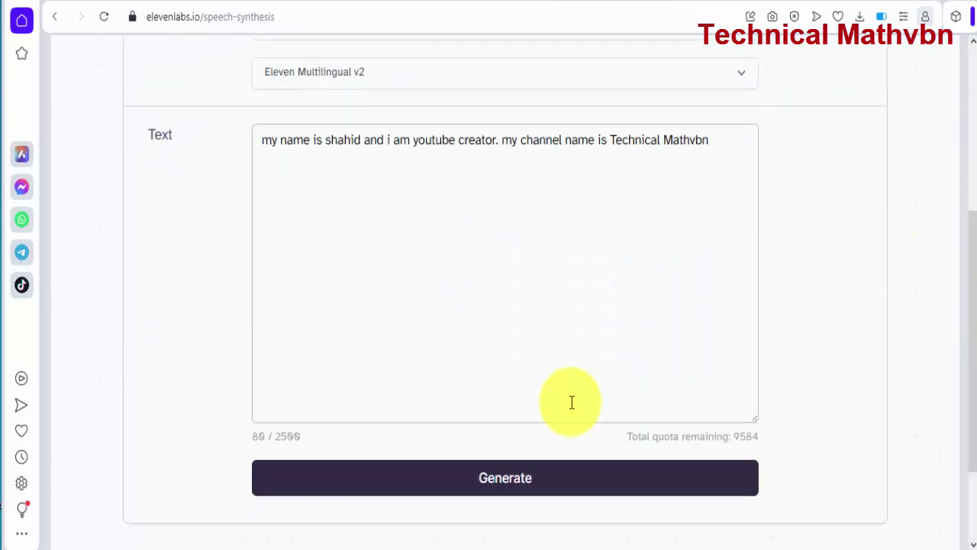
left_click(493, 478)
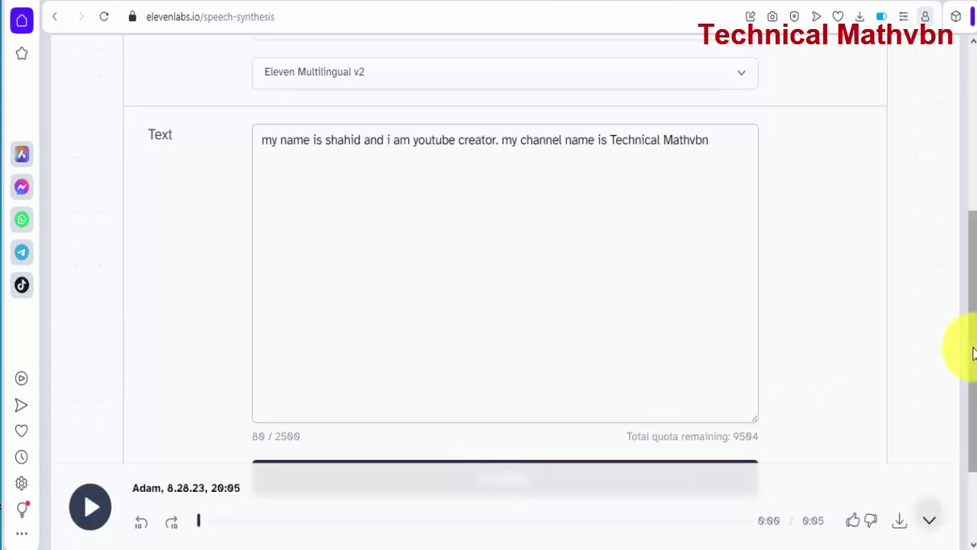
Step: Check the voice choices again and review the Voice Settings, including stability, clarity, style exaggeration and Speaker Boost
left_click_drag(974, 349, 975, 226)
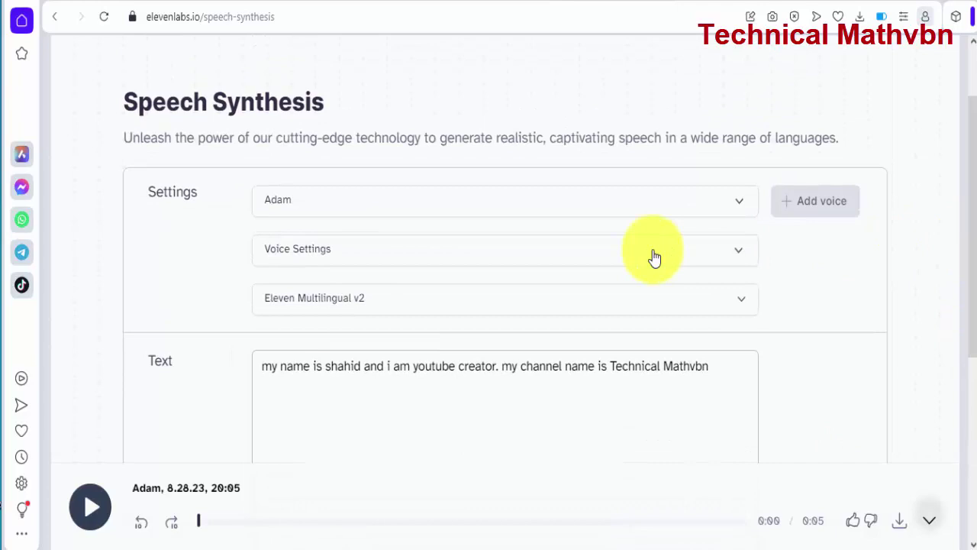
left_click(744, 205)
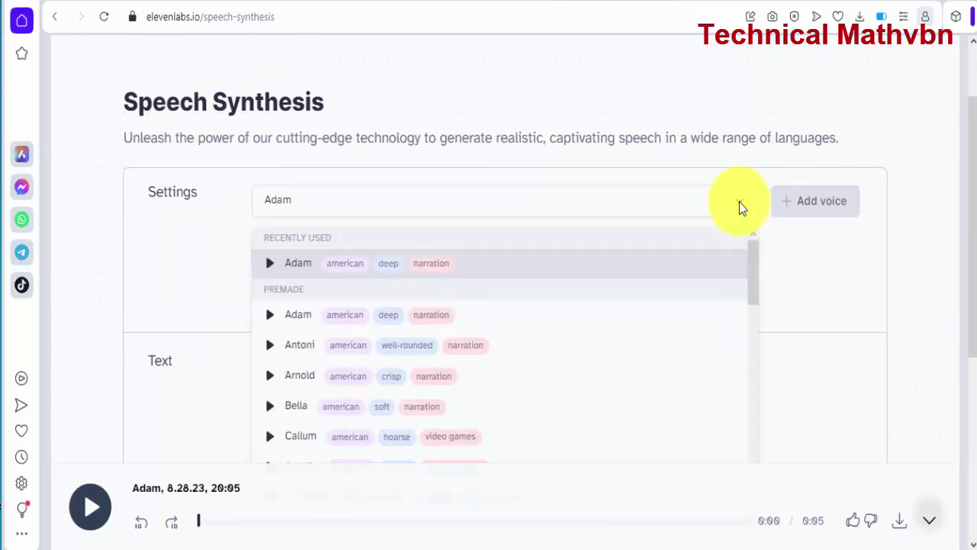
left_click(821, 252)
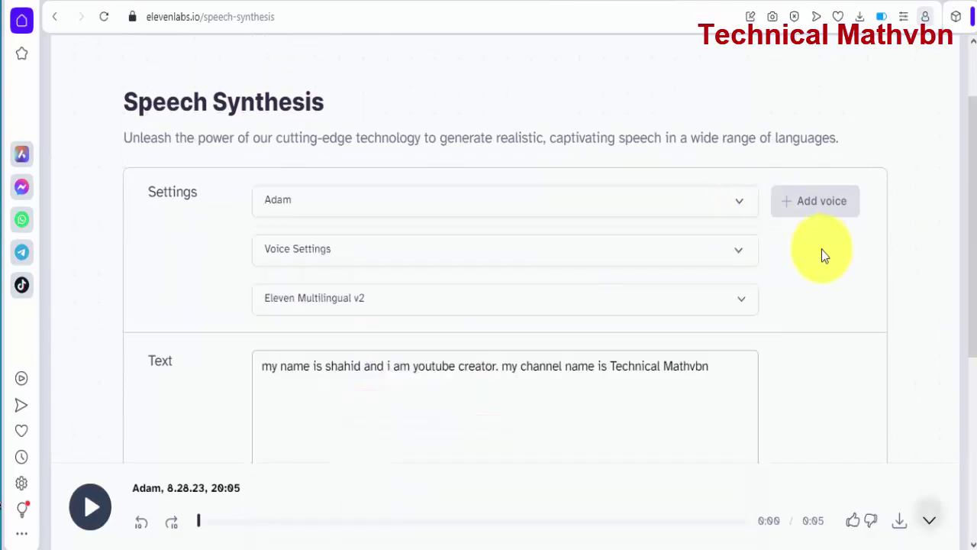
left_click(739, 252)
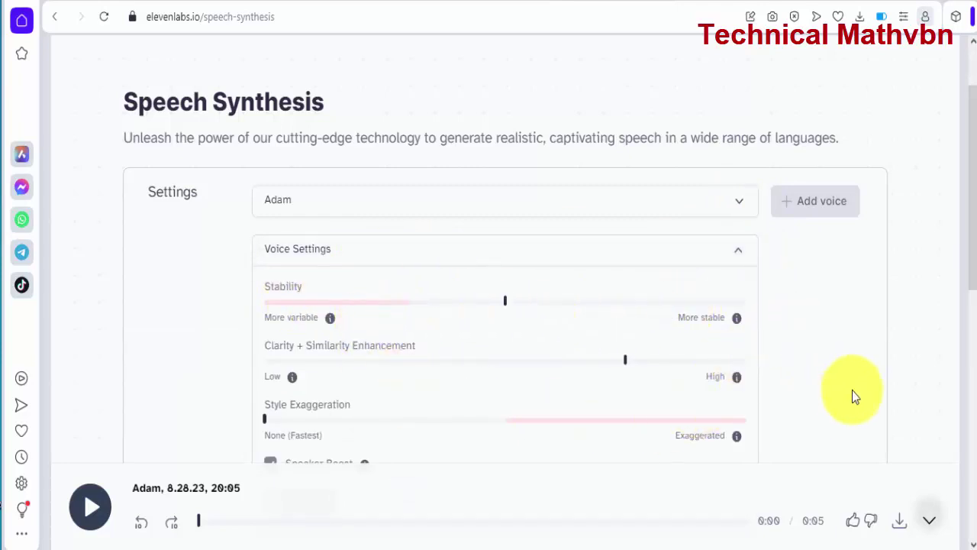
scroll(975, 273, "down", 2)
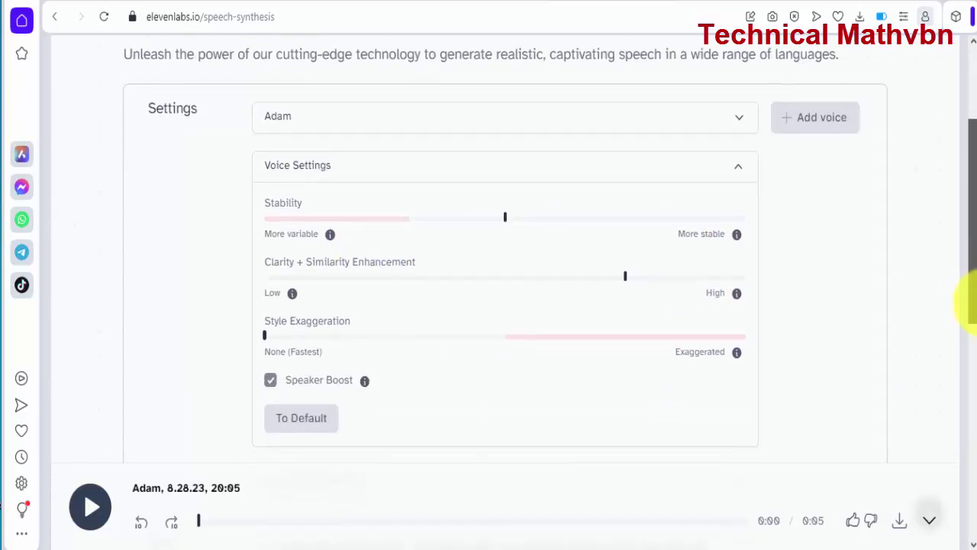
left_click_drag(974, 305, 971, 267)
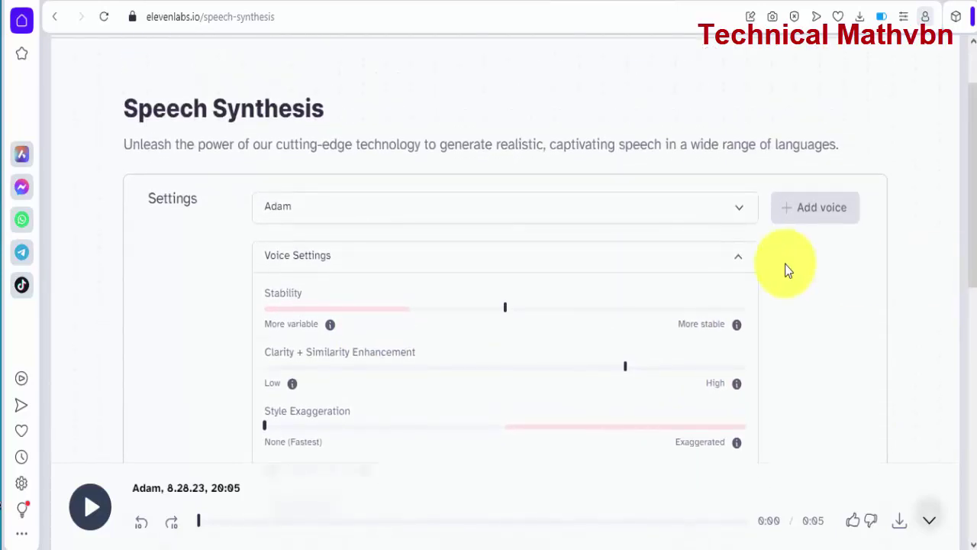
left_click(738, 259)
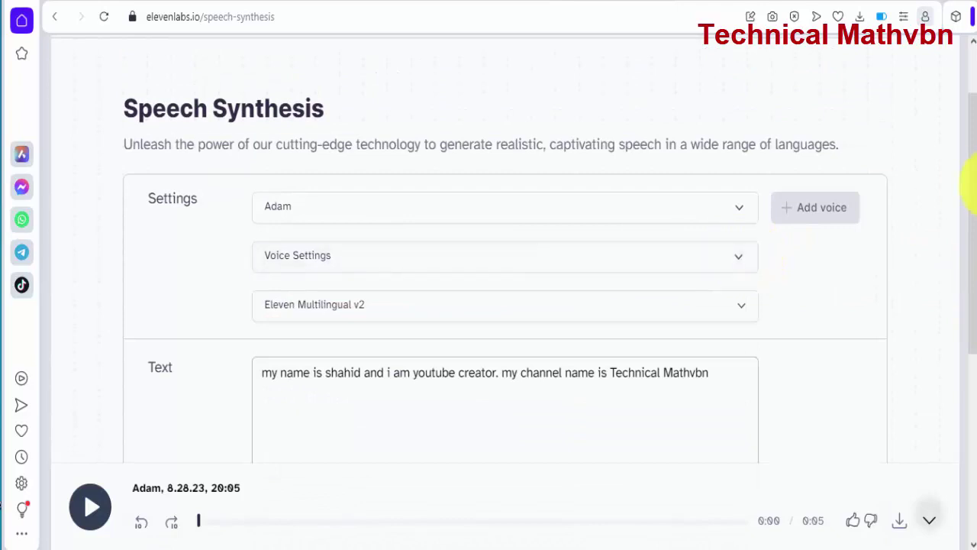
Step: Review the speech models on offer and the languages that Eleven Multilingual v2 supports
left_click_drag(971, 183, 968, 349)
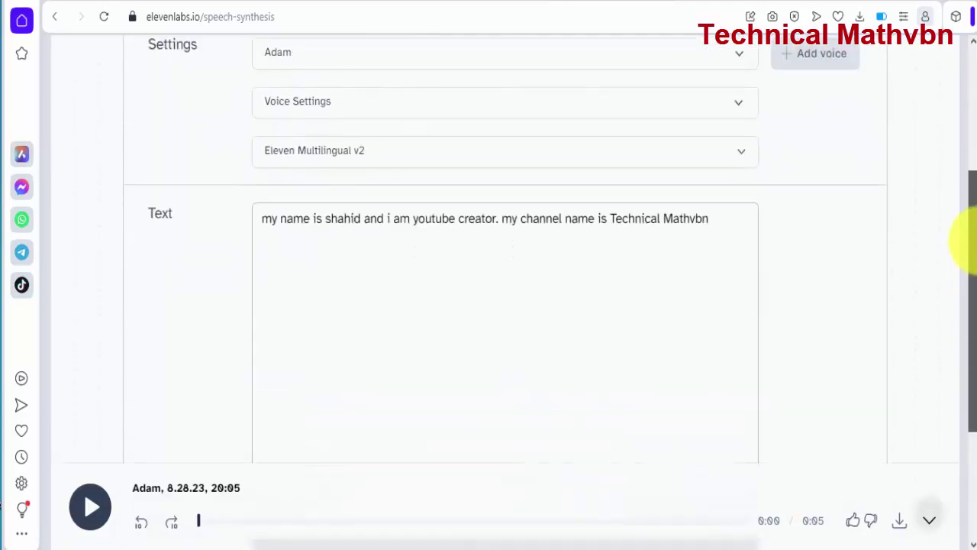
left_click_drag(968, 241, 966, 120)
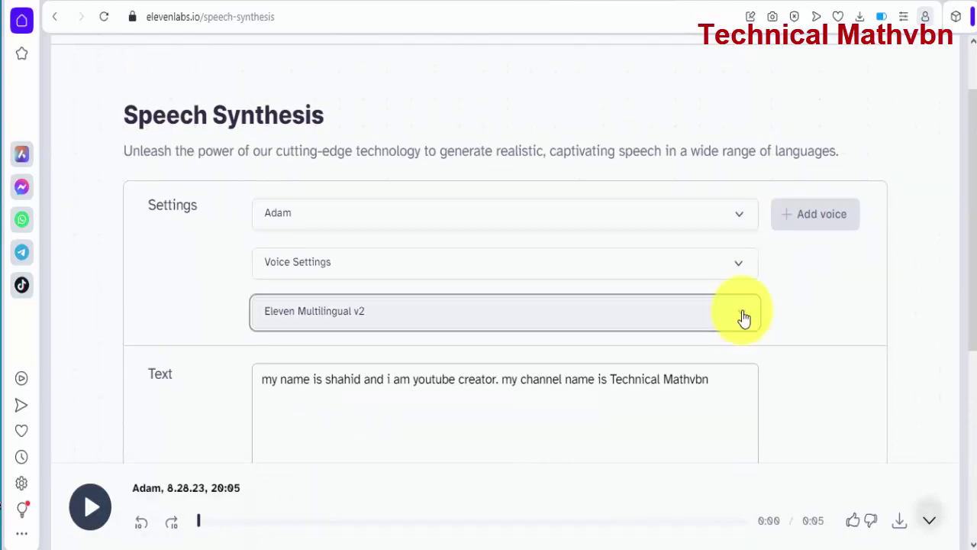
left_click(741, 316)
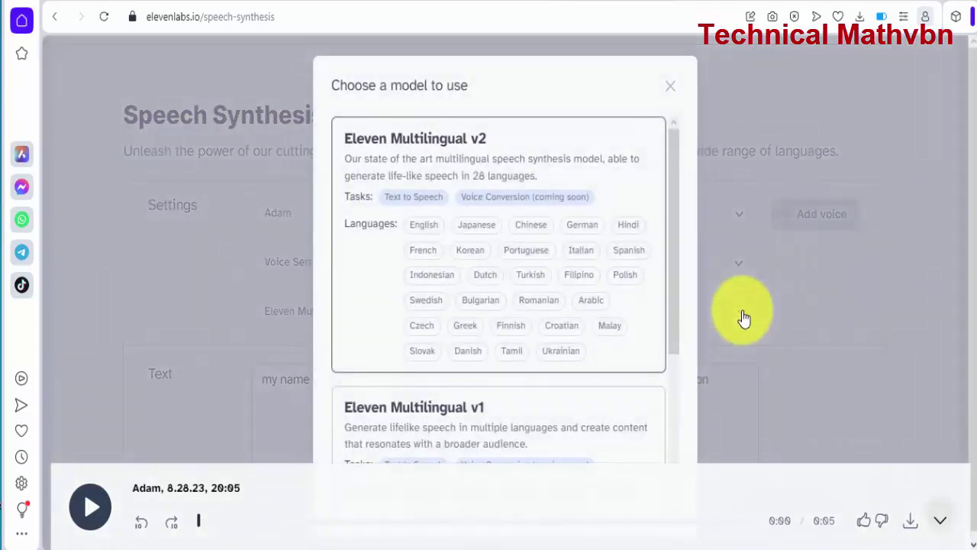
left_click(670, 85)
Step: Start adding a new generative voice in VoiceLab using the Voice Design type
left_click_drag(966, 243, 959, 98)
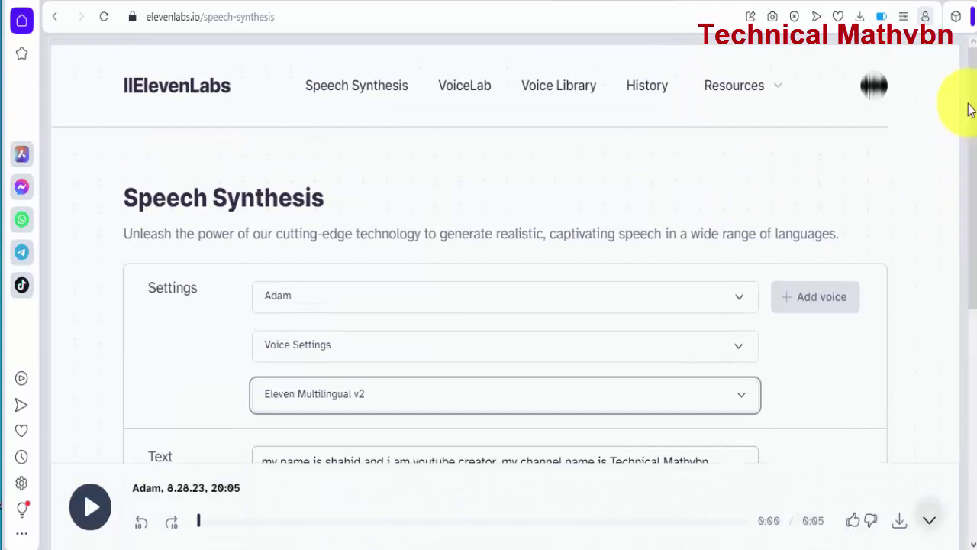
left_click(352, 91)
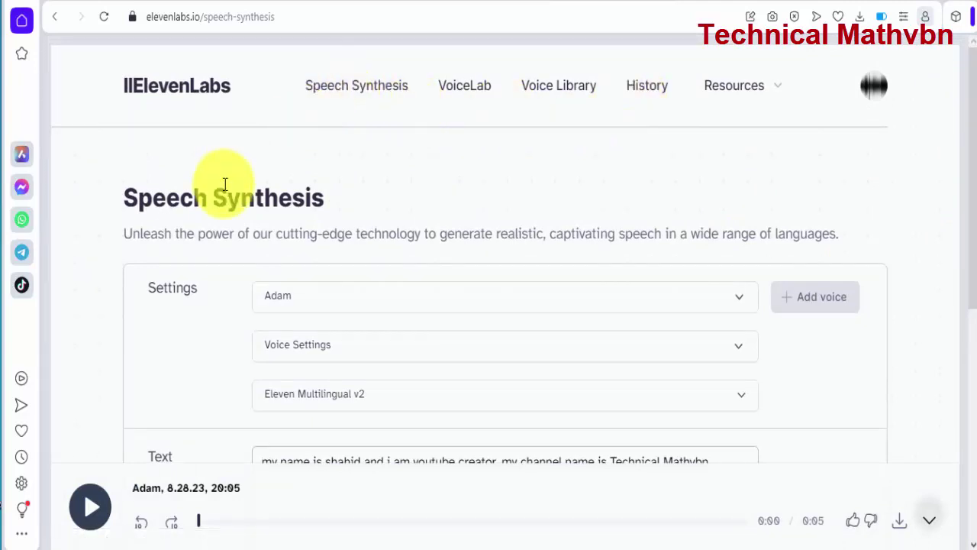
left_click(466, 92)
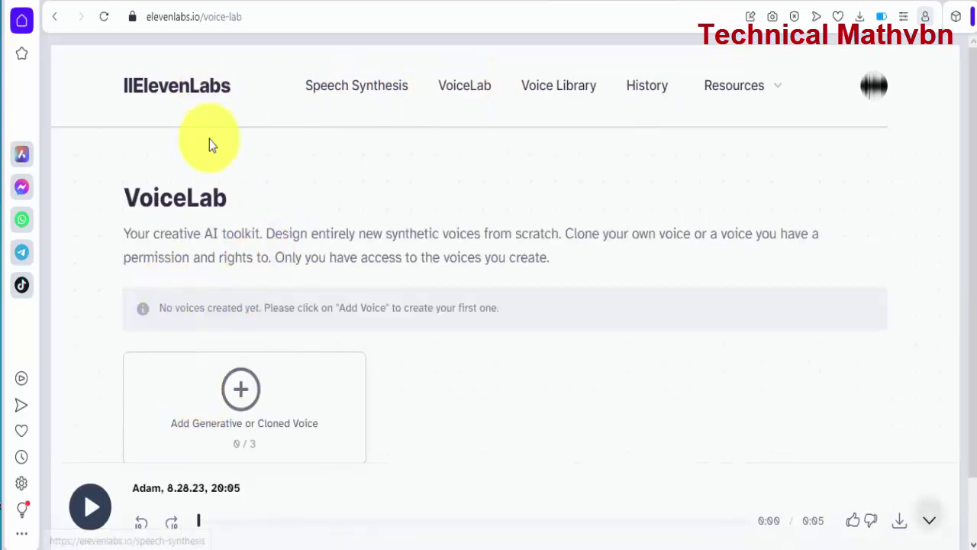
left_click_drag(972, 197, 973, 295)
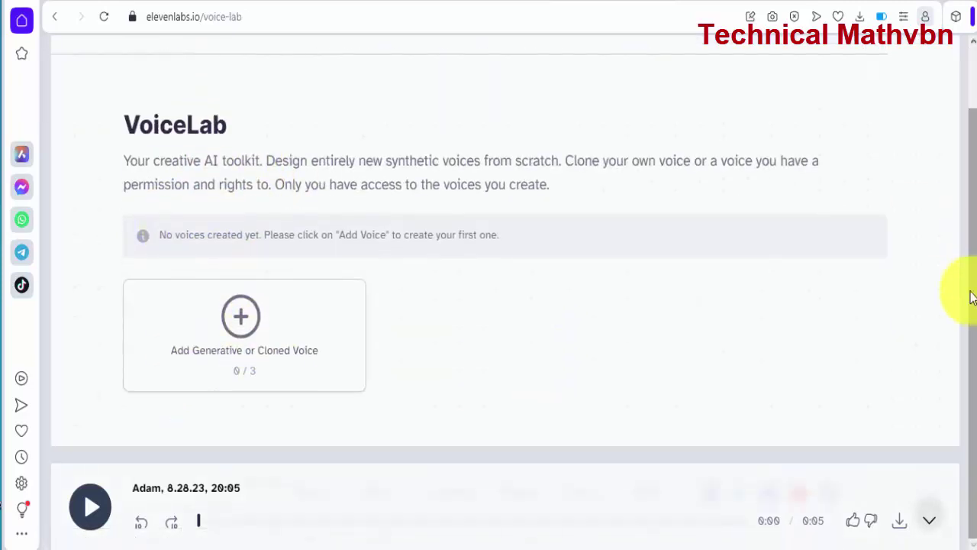
left_click(243, 321)
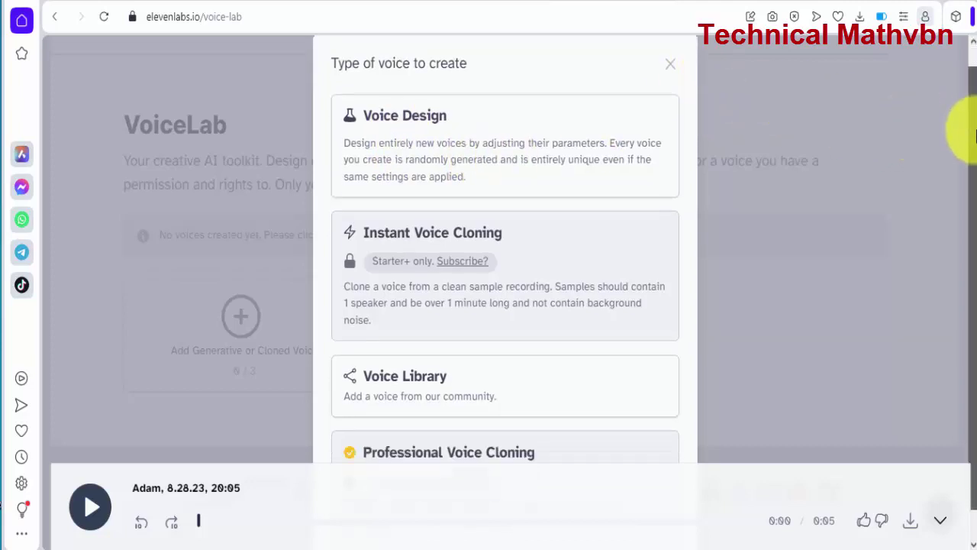
scroll(956, 145, "down", 1)
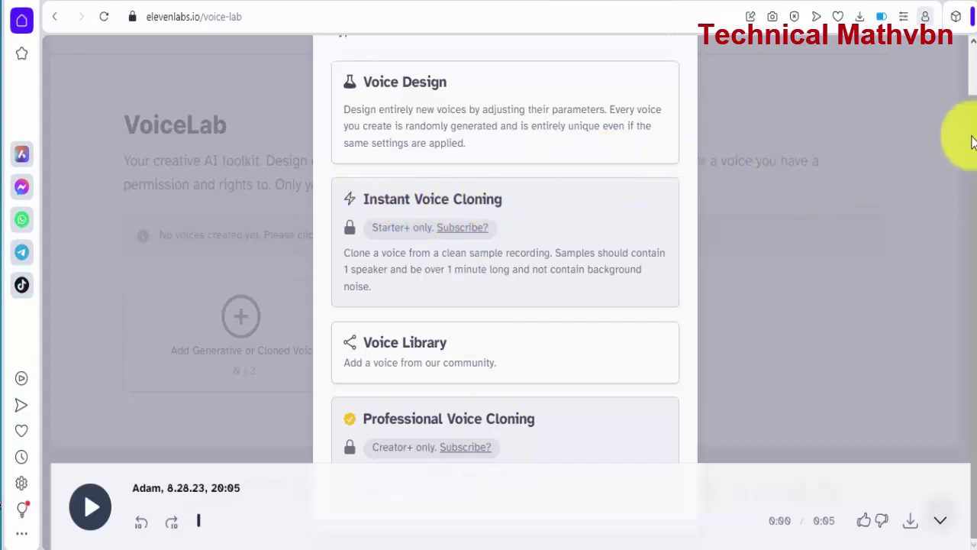
scroll(969, 134, "up", 1)
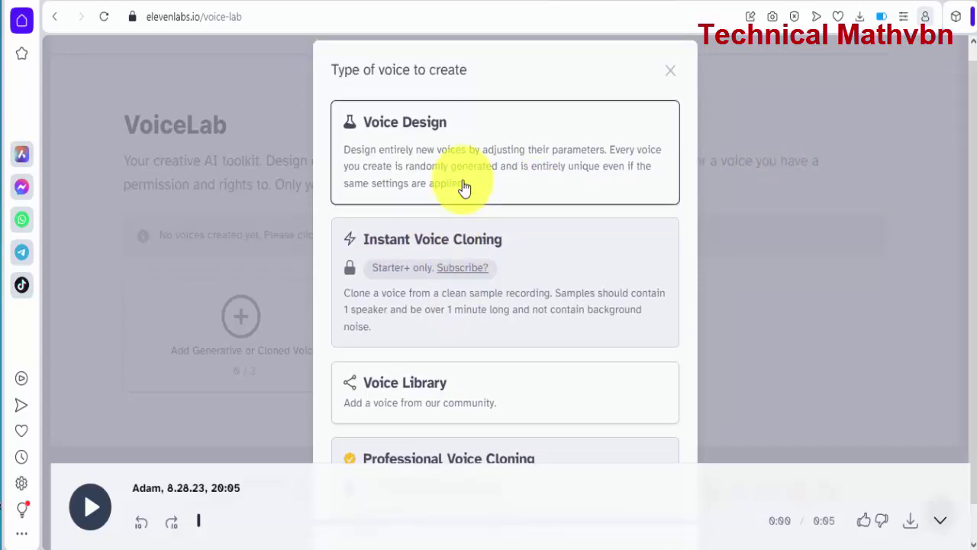
left_click(463, 190)
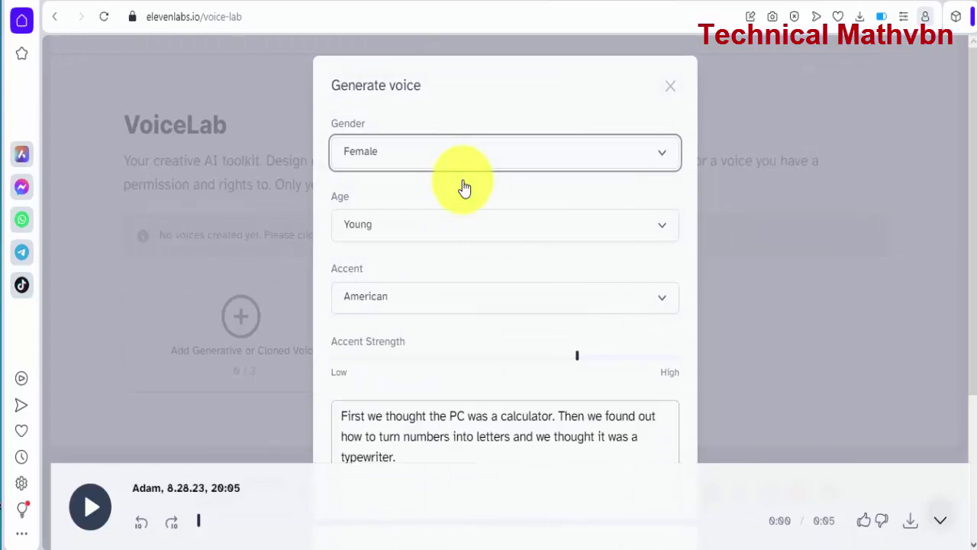
Step: Set the new voice's gender to Male, age to Middle Aged and accent to British
left_click(660, 154)
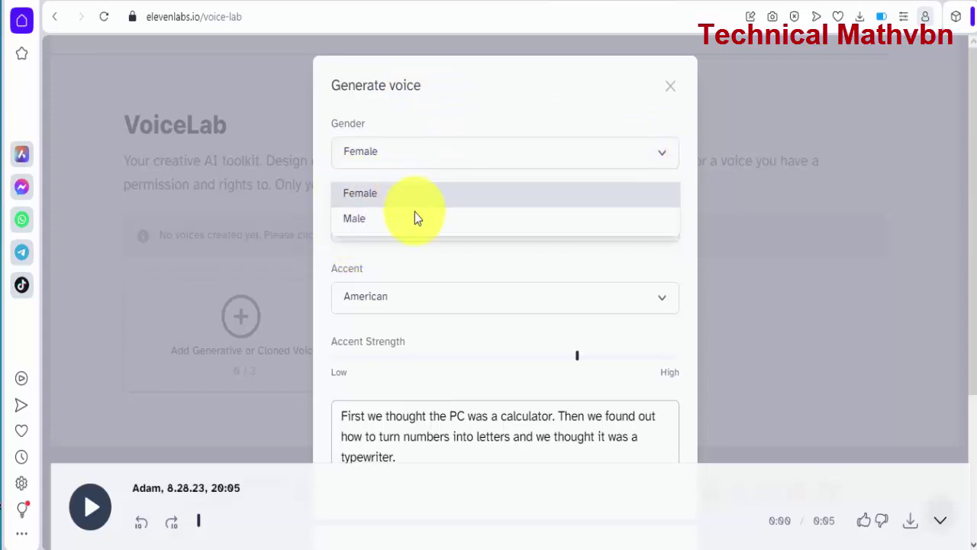
left_click(365, 221)
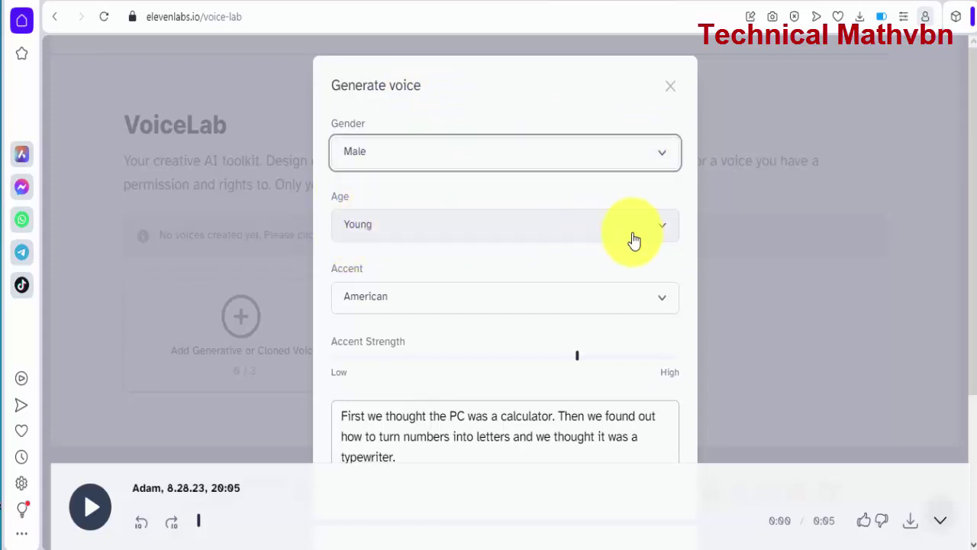
left_click(661, 232)
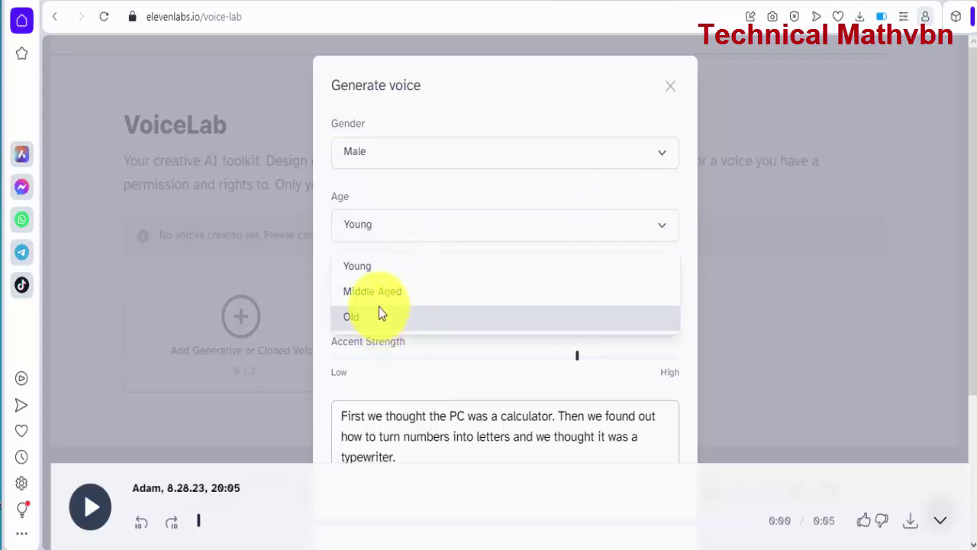
left_click(374, 291)
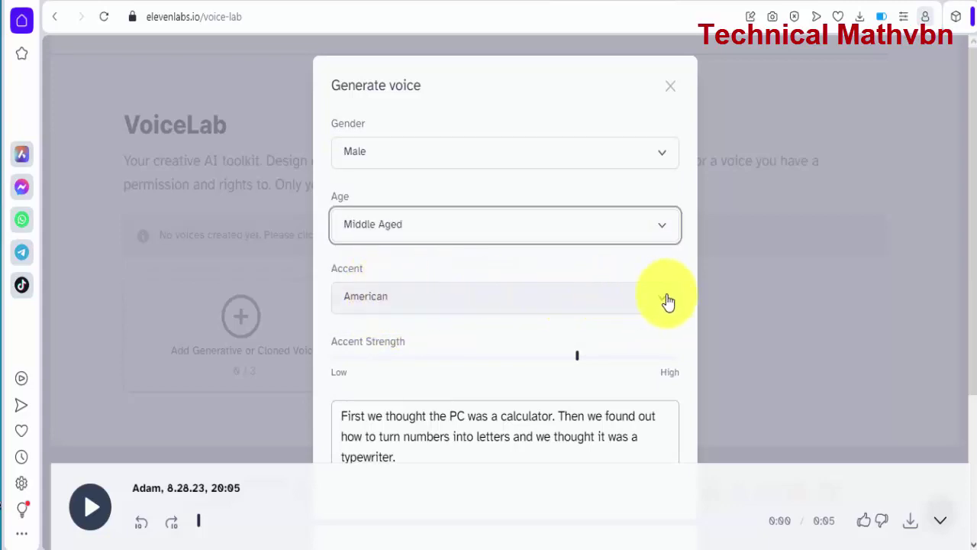
left_click(667, 301)
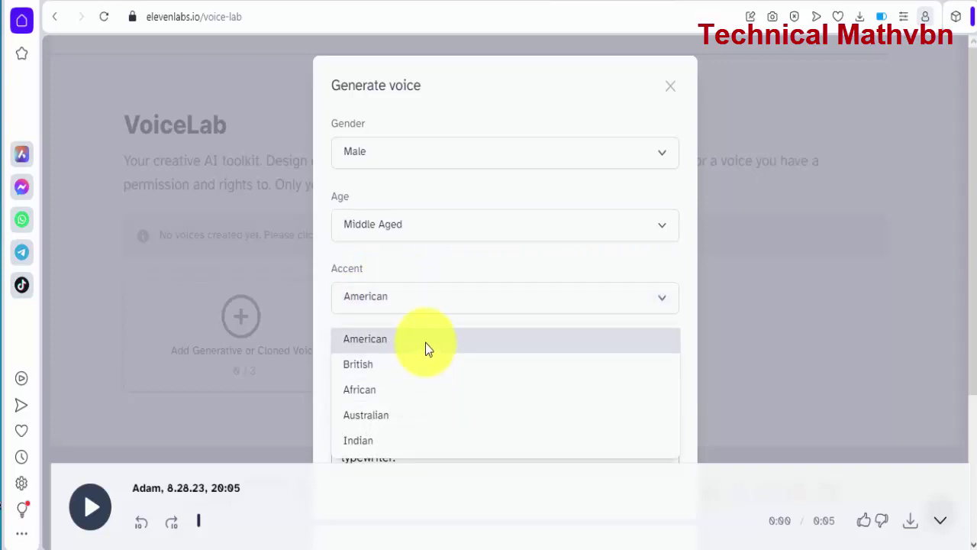
scroll(970, 142, "down", 2)
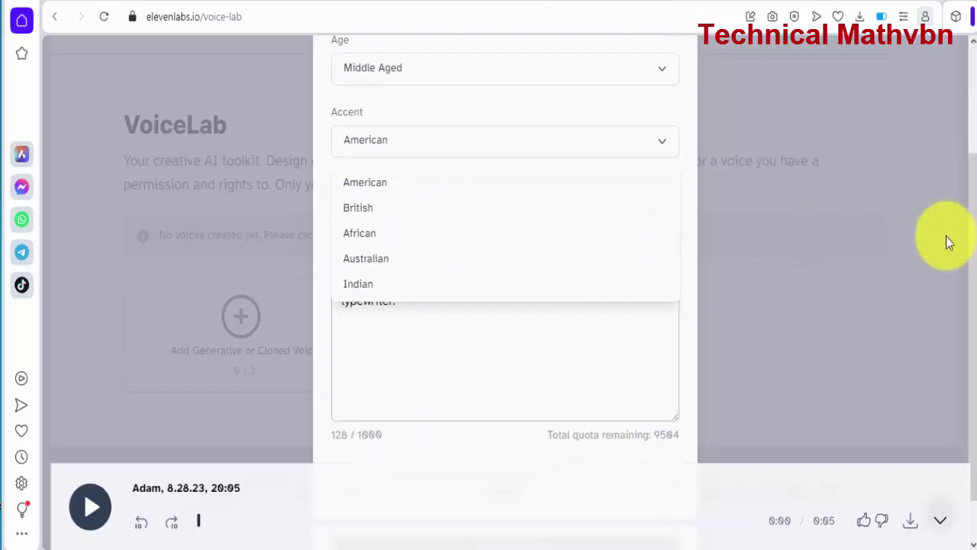
left_click(399, 208)
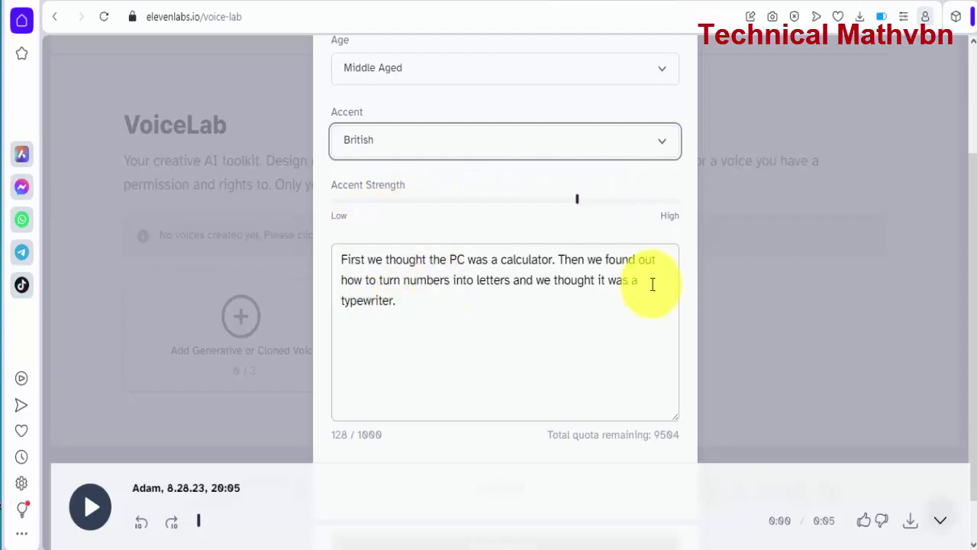
Step: Generate a sample of the designed voice from the existing sample text and close the voice design form
left_click_drag(973, 179, 972, 251)
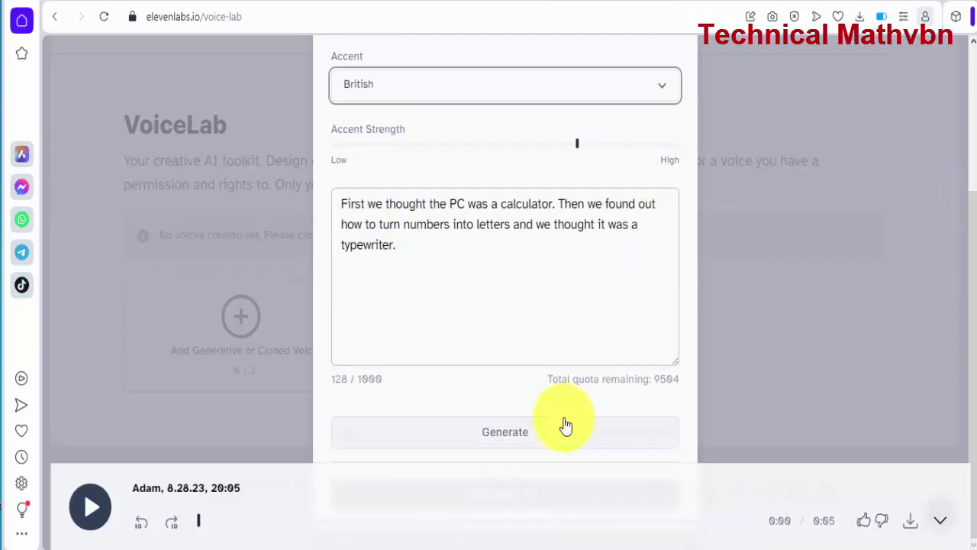
left_click(486, 432)
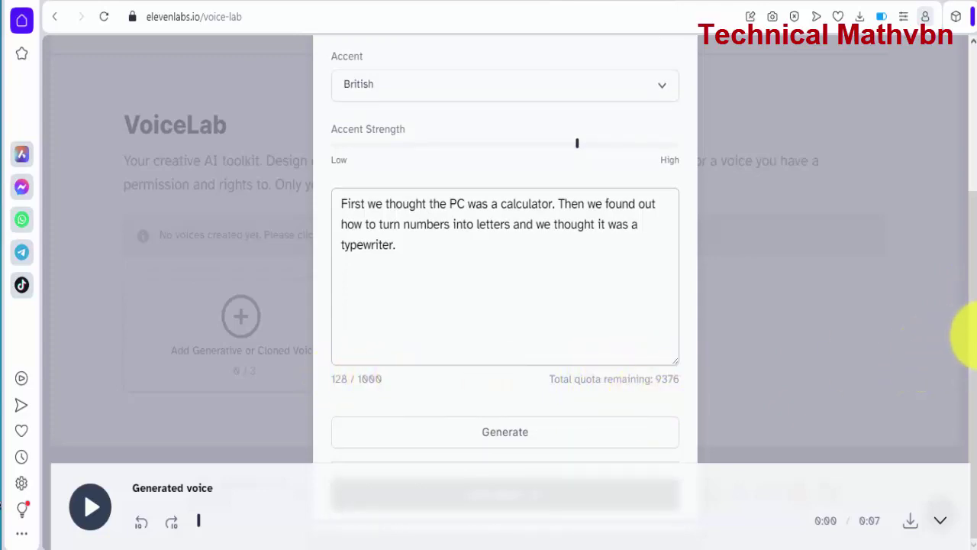
left_click_drag(971, 328, 966, 130)
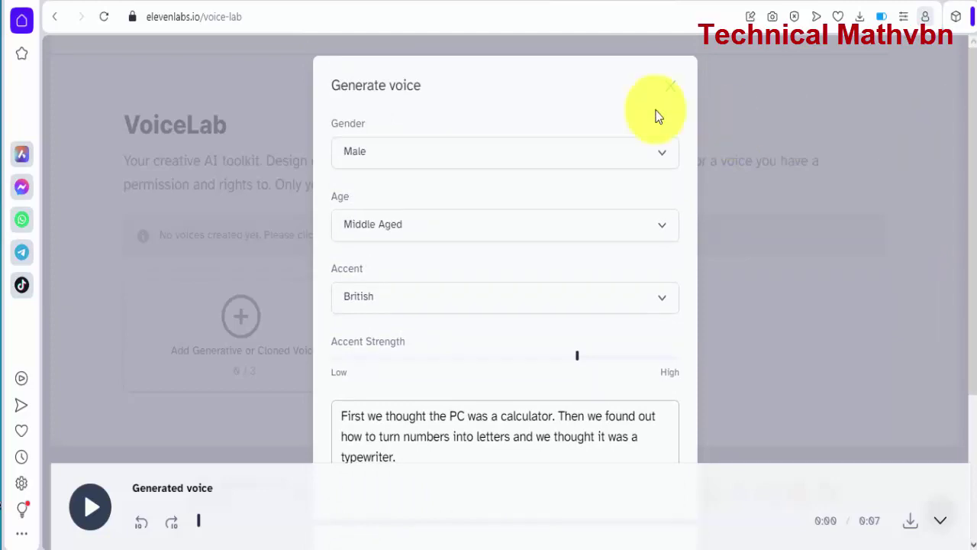
left_click(668, 86)
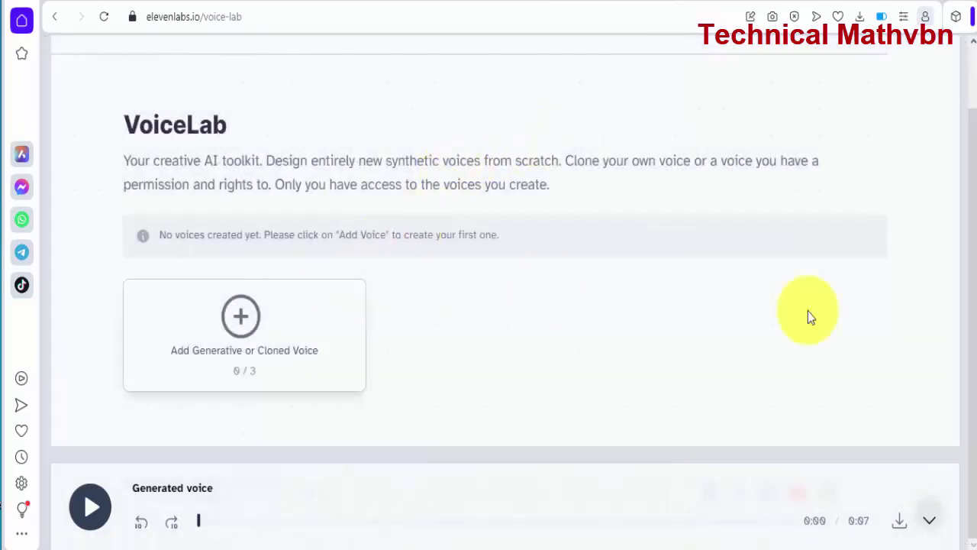
Step: Look through the Voice Library's category, gender, age and accent filters and its sorting choices
left_click_drag(974, 305, 966, 178)
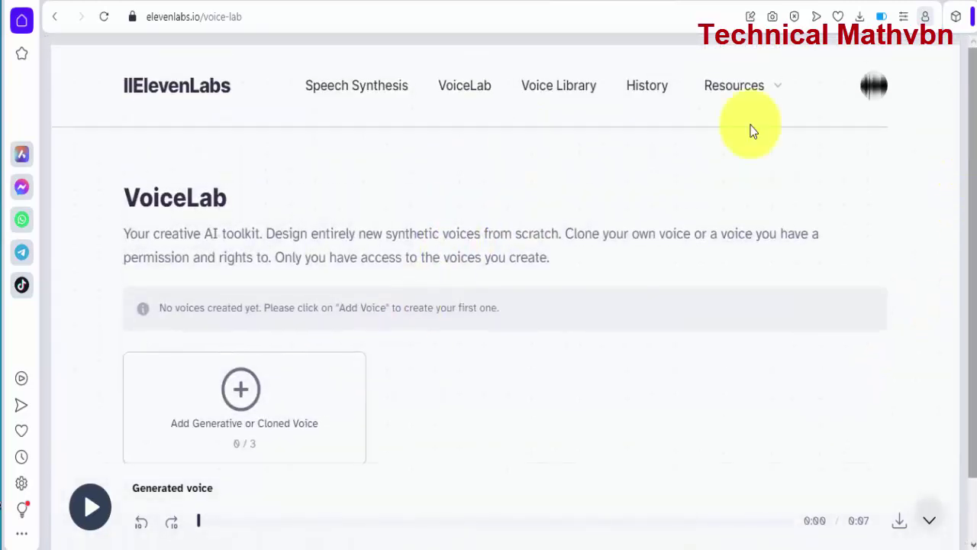
left_click(551, 89)
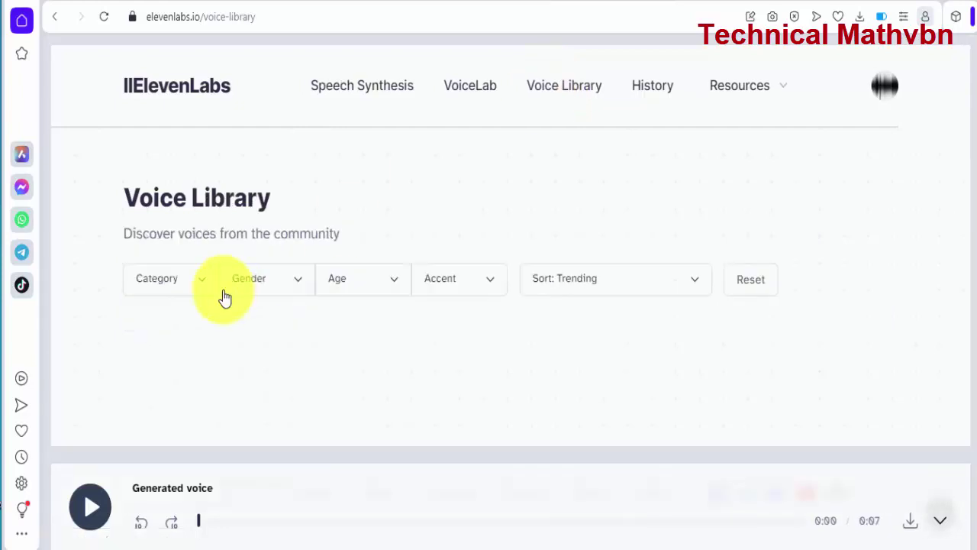
left_click(198, 289)
left_click(198, 286)
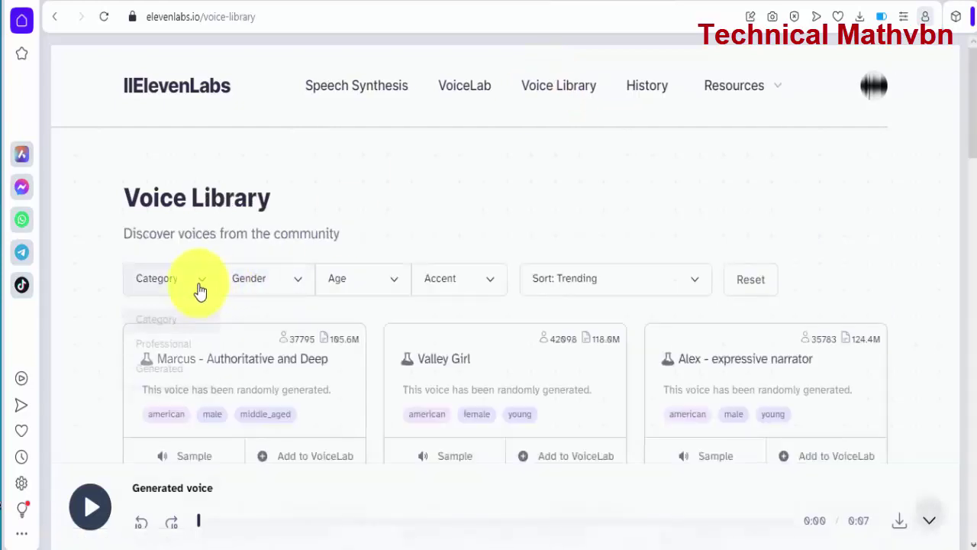
left_click(298, 290)
left_click(392, 288)
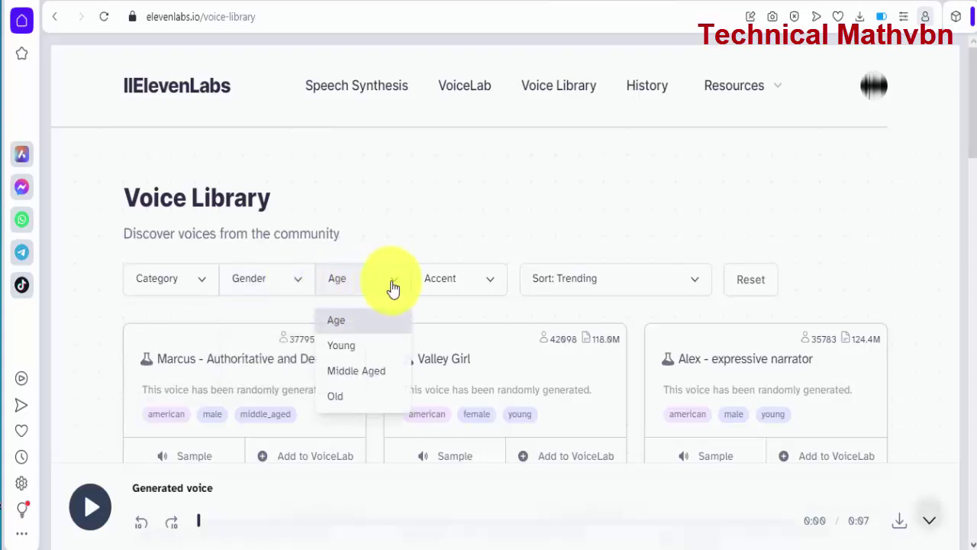
left_click(493, 280)
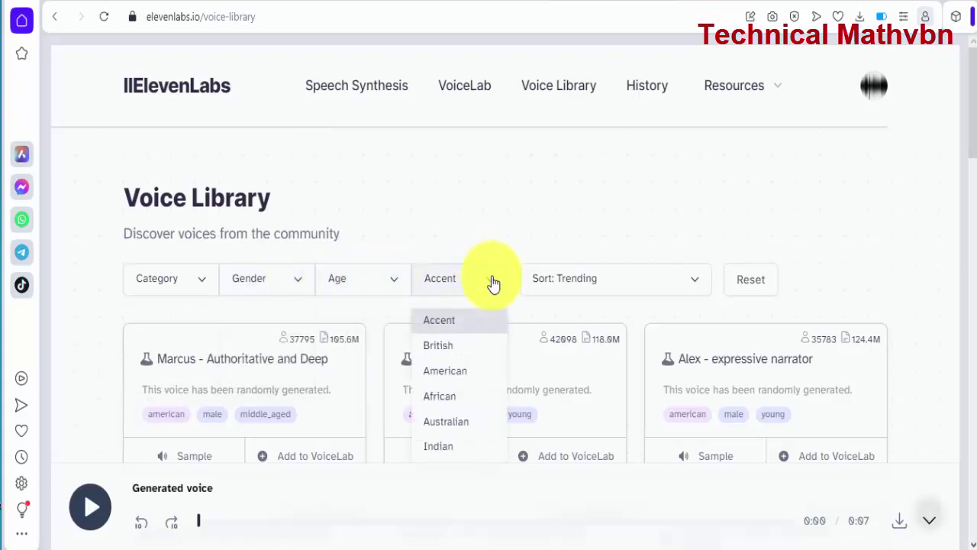
left_click(693, 282)
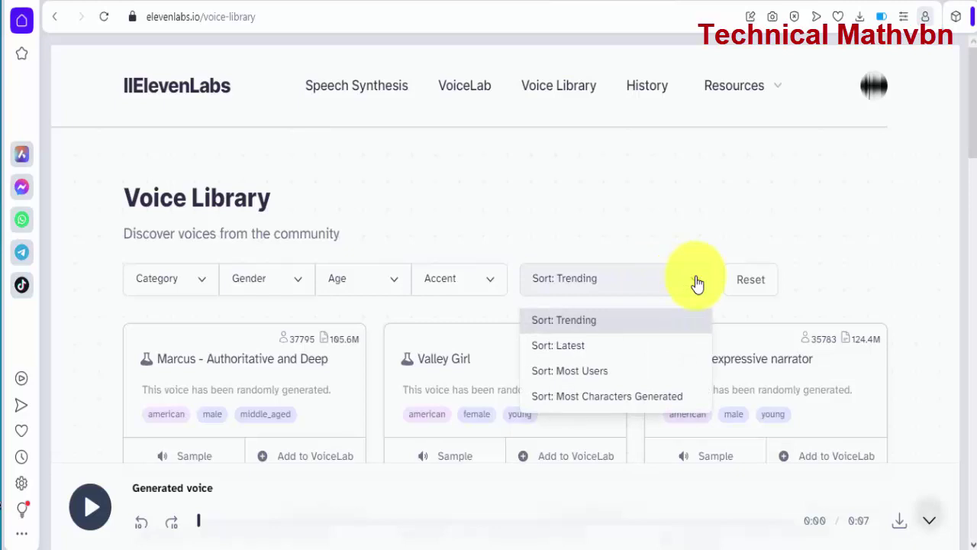
left_click(667, 162)
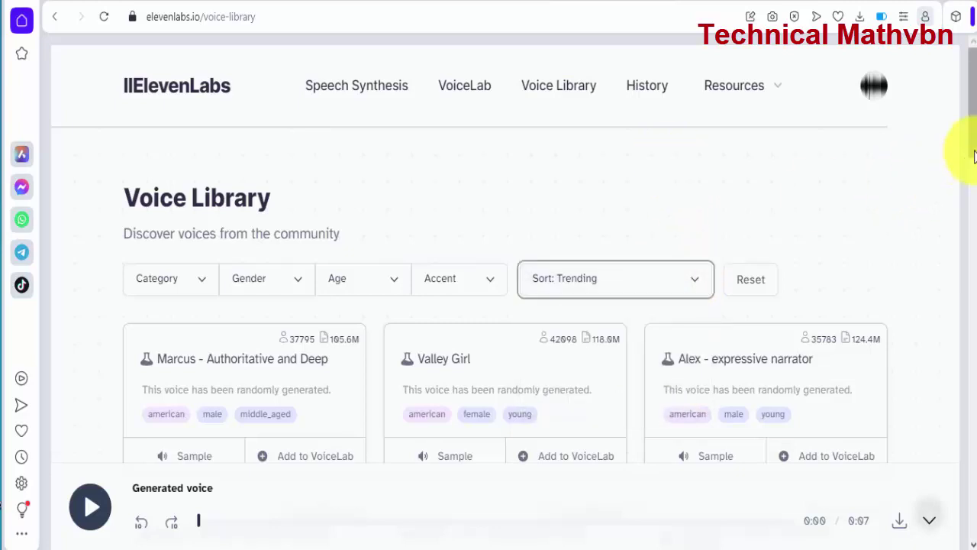
left_click_drag(973, 169, 973, 97)
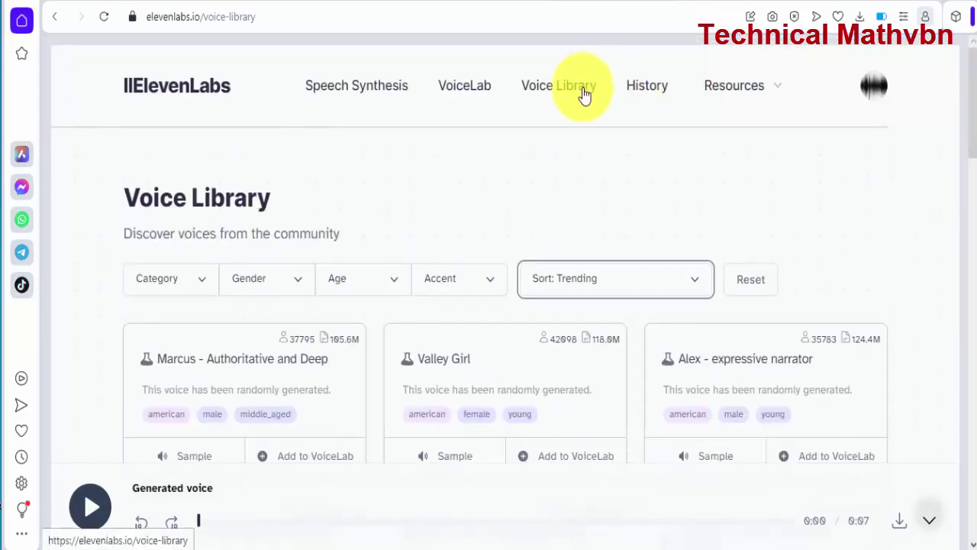
Step: Show the history of generated samples and select the Adam sample dated 8.28.23, 20:05
left_click(648, 89)
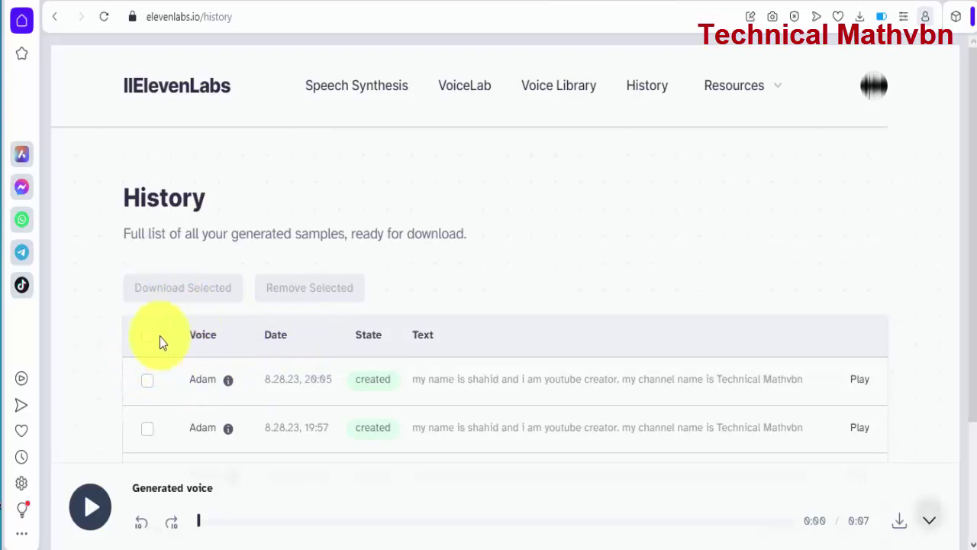
left_click(148, 382)
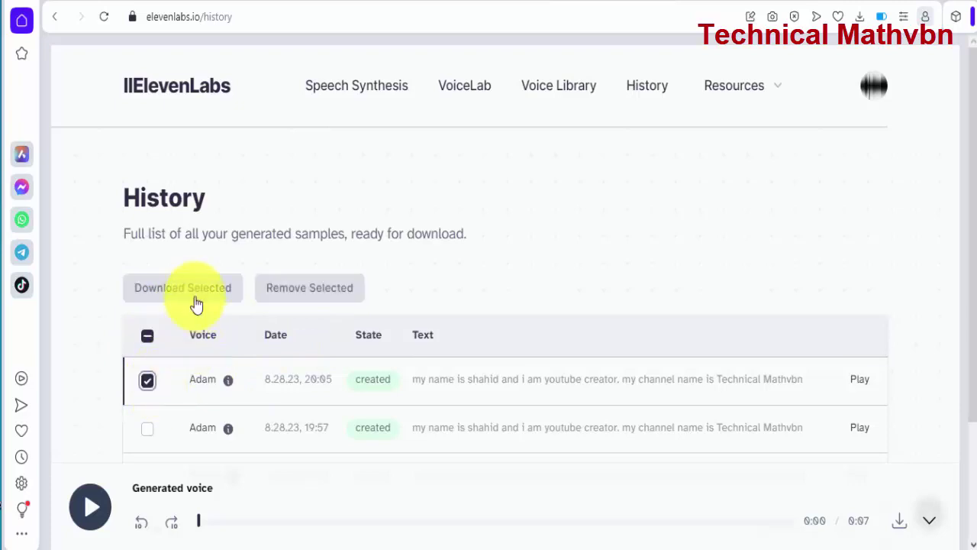
left_click(929, 519)
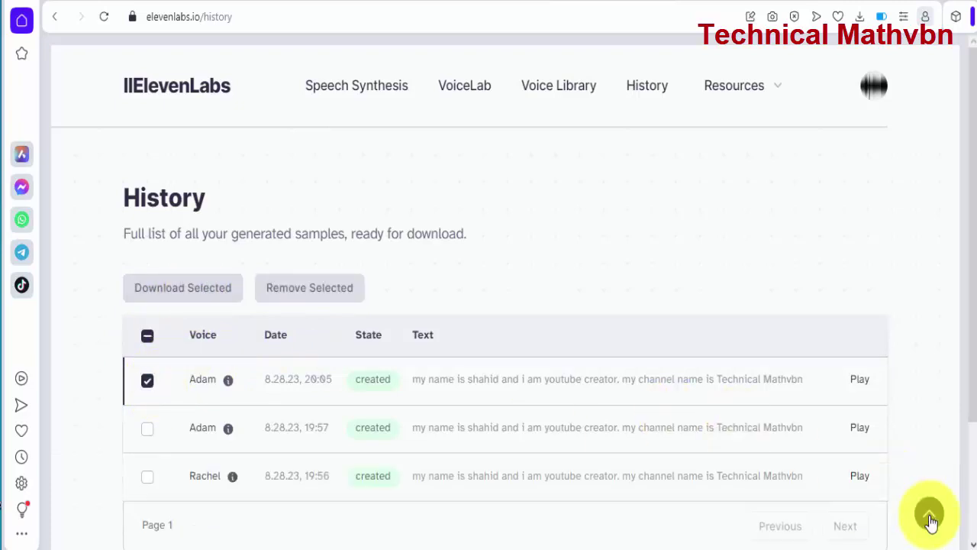
left_click(929, 519)
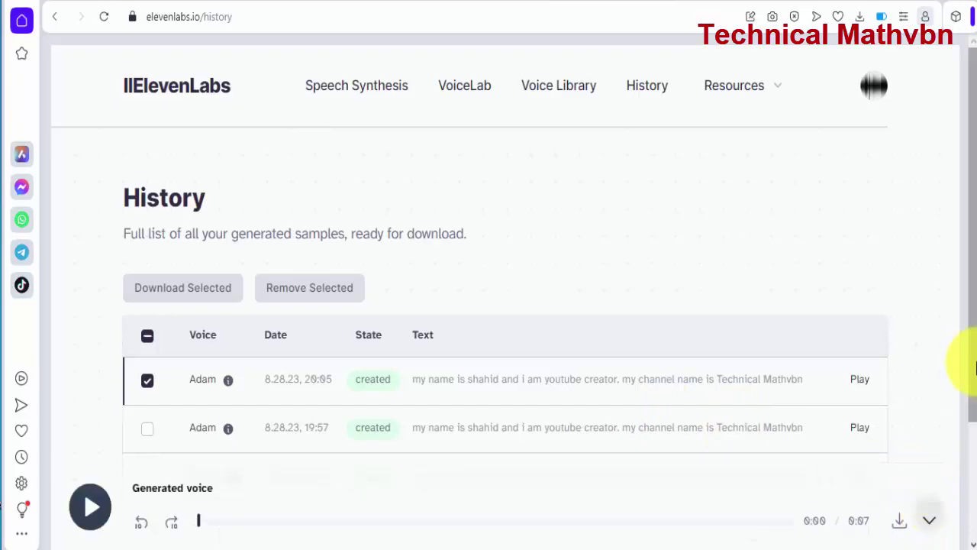
left_click_drag(964, 359, 964, 206)
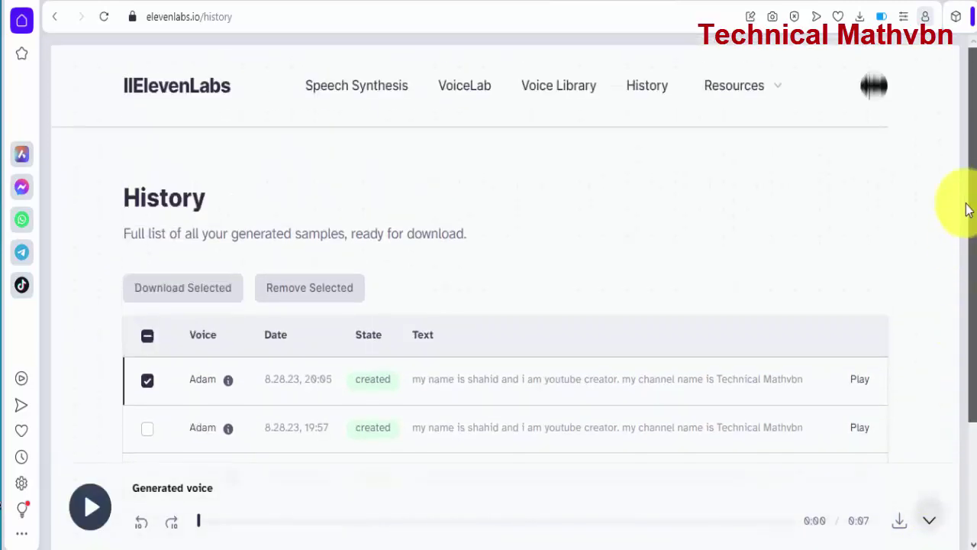
Step: Review the available resources, such as Help Center, Guides and API Reference, and look over the full list of generated samples
left_click(777, 88)
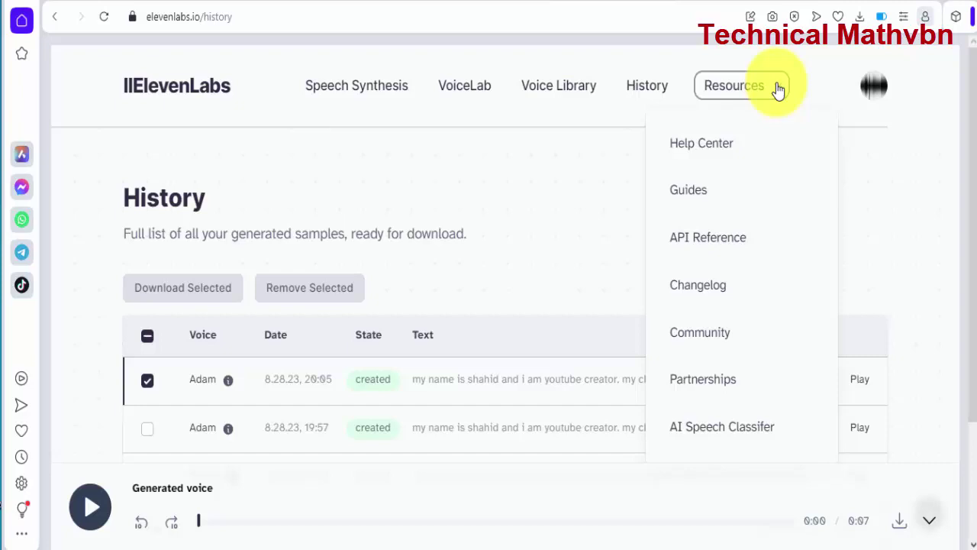
left_click(618, 156)
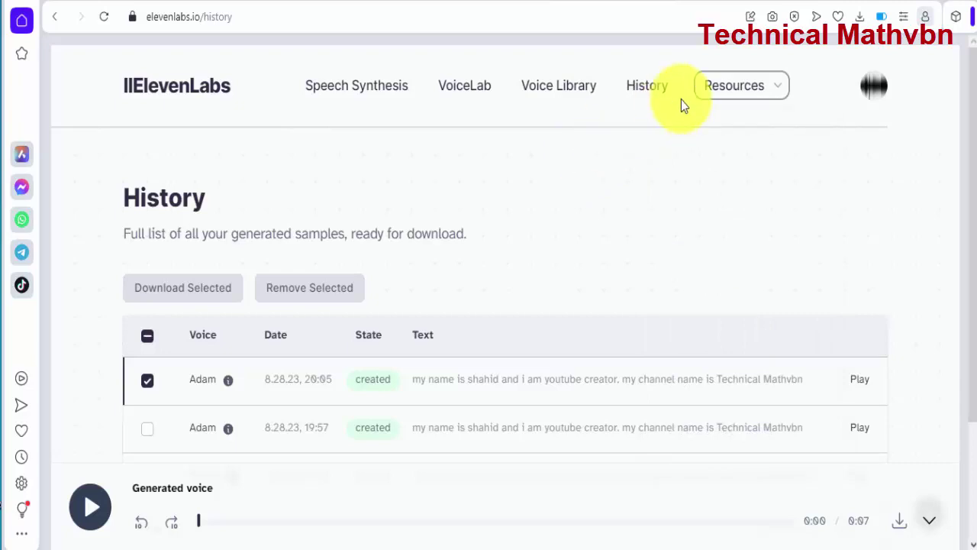
left_click(776, 87)
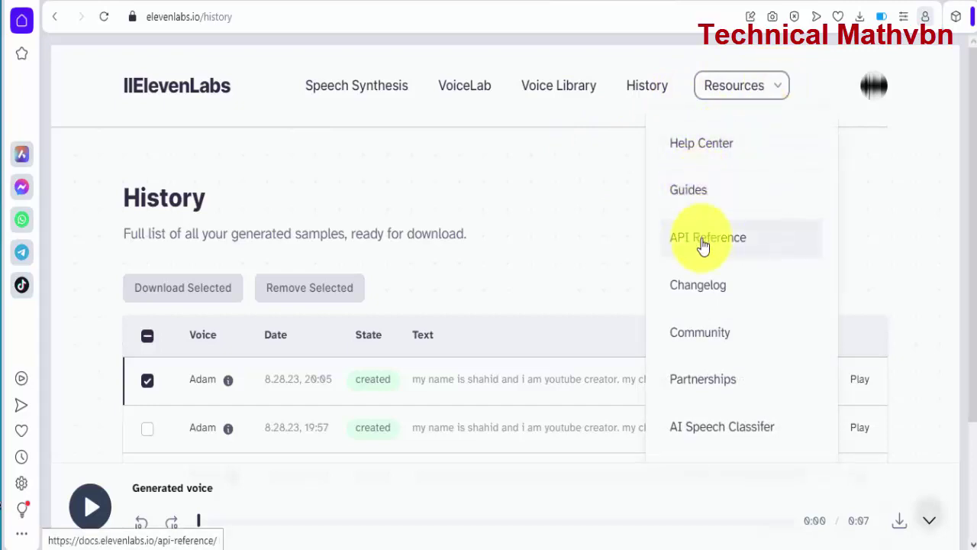
left_click(565, 249)
left_click_drag(974, 148, 970, 257)
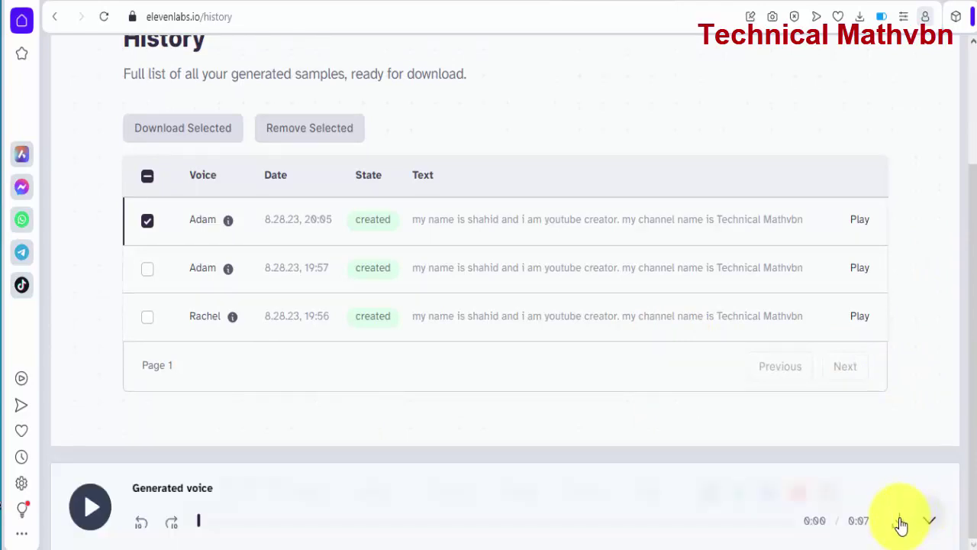
left_click_drag(973, 446, 966, 244)
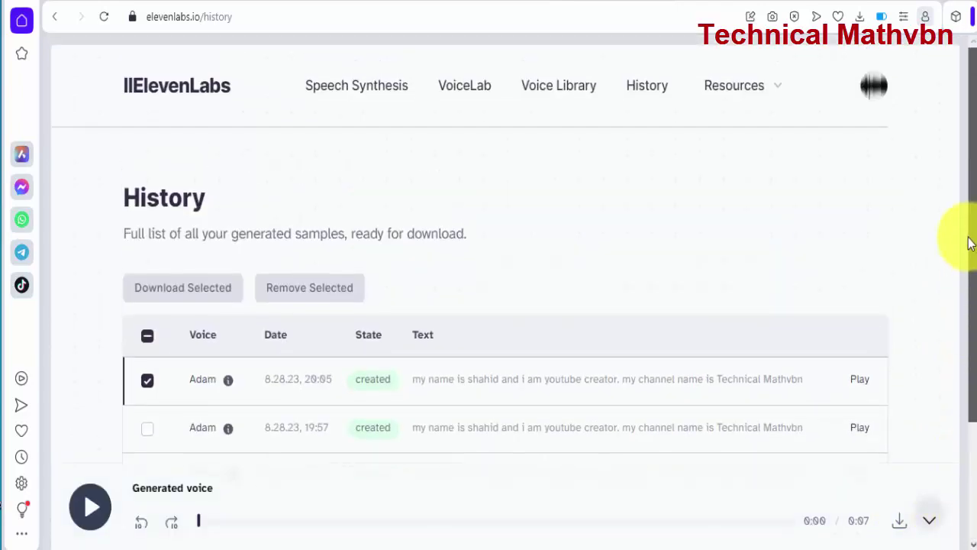